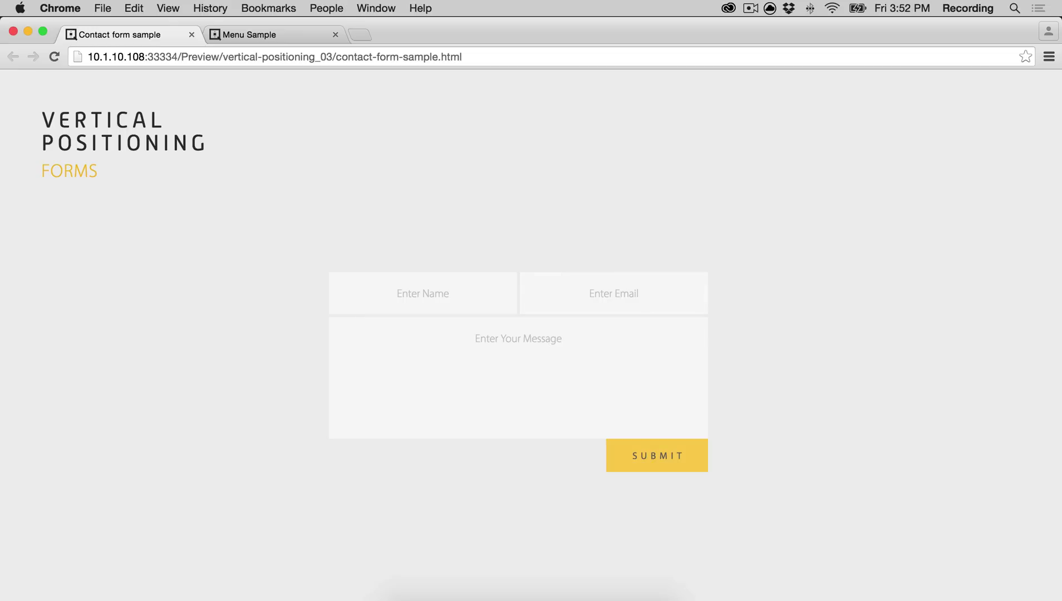
# Step: Resize Chrome on the Contact form and Menu Sample pages to check centred content, then return to Muse
pyautogui.moveTo(1060, 599); pyautogui.dragTo(976, 580)
pyautogui.click(265, 36)
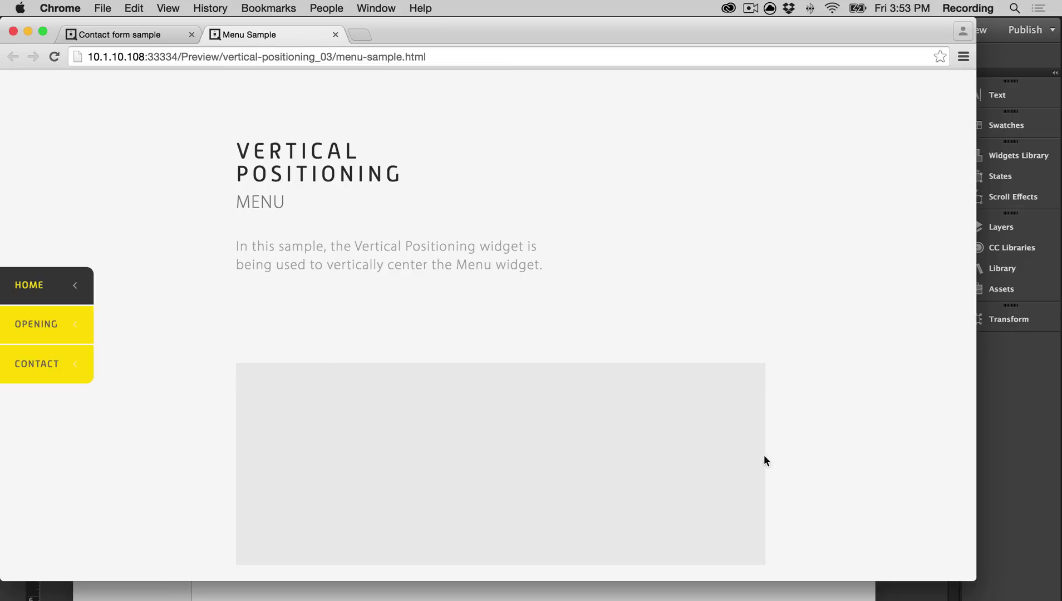
pyautogui.moveTo(977, 579); pyautogui.dragTo(1060, 600)
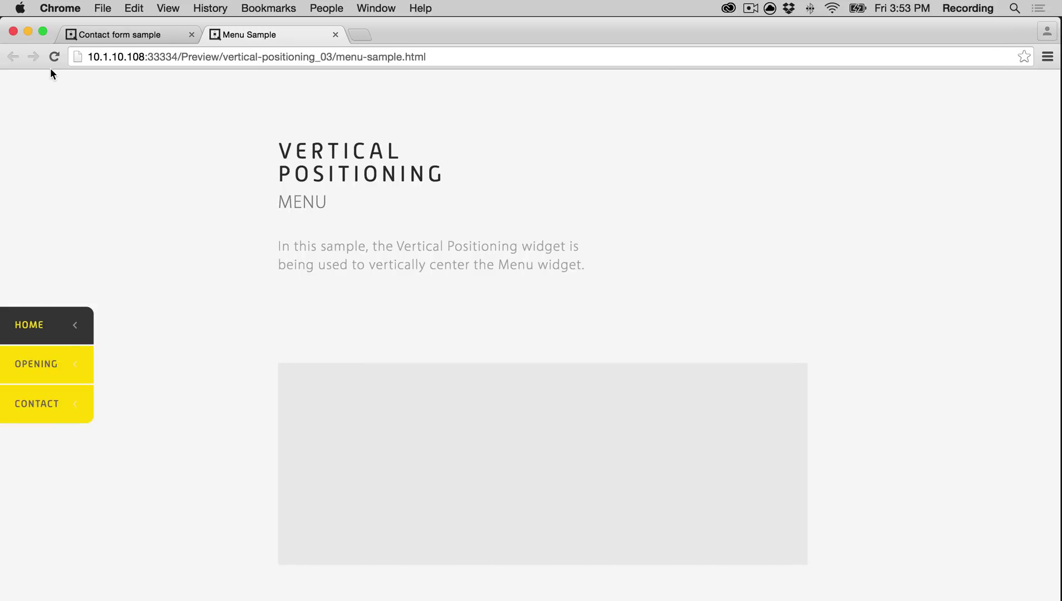
pyautogui.press('super+Tab')
pyautogui.press('super+Tab')
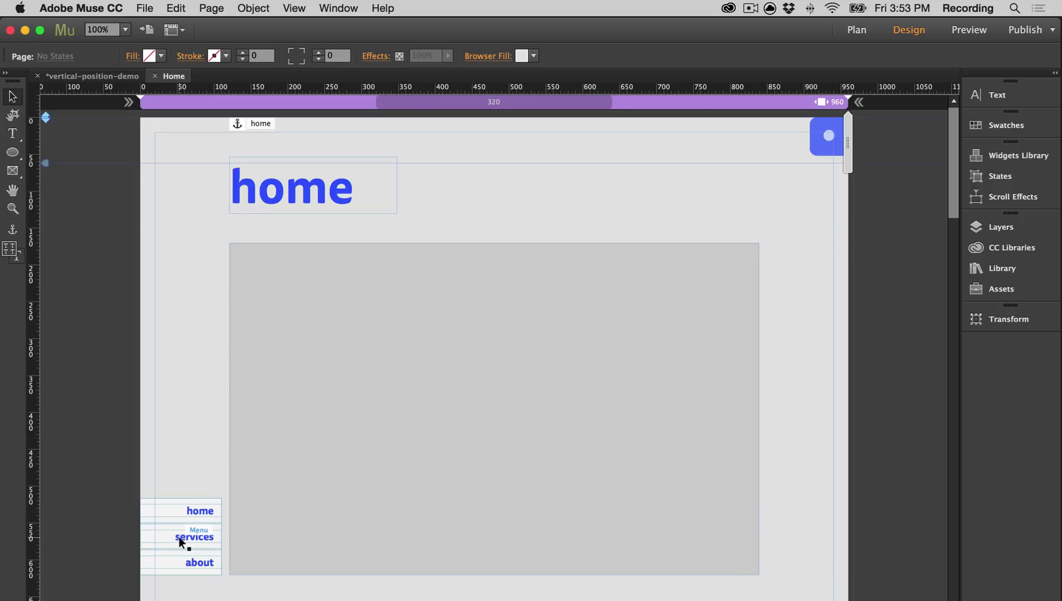
# Step: Drop the Vertical Positioning widget from the Library at the Home page's left edge, then select the nav menu
pyautogui.click(998, 268)
pyautogui.click(891, 438)
pyautogui.moveTo(890, 438); pyautogui.dragTo(119, 170)
pyautogui.click(908, 294)
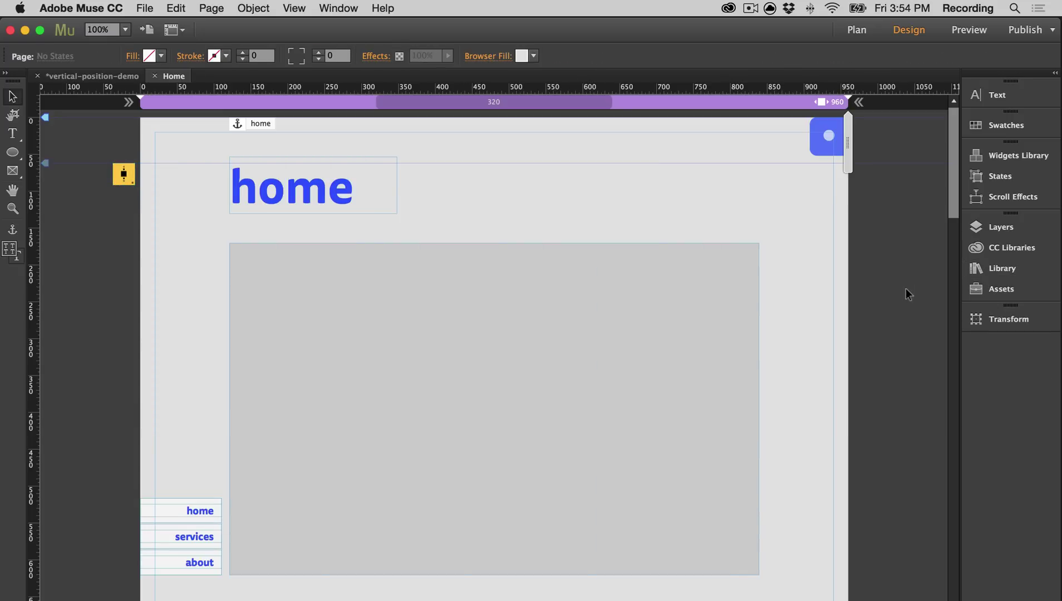
pyautogui.click(183, 507)
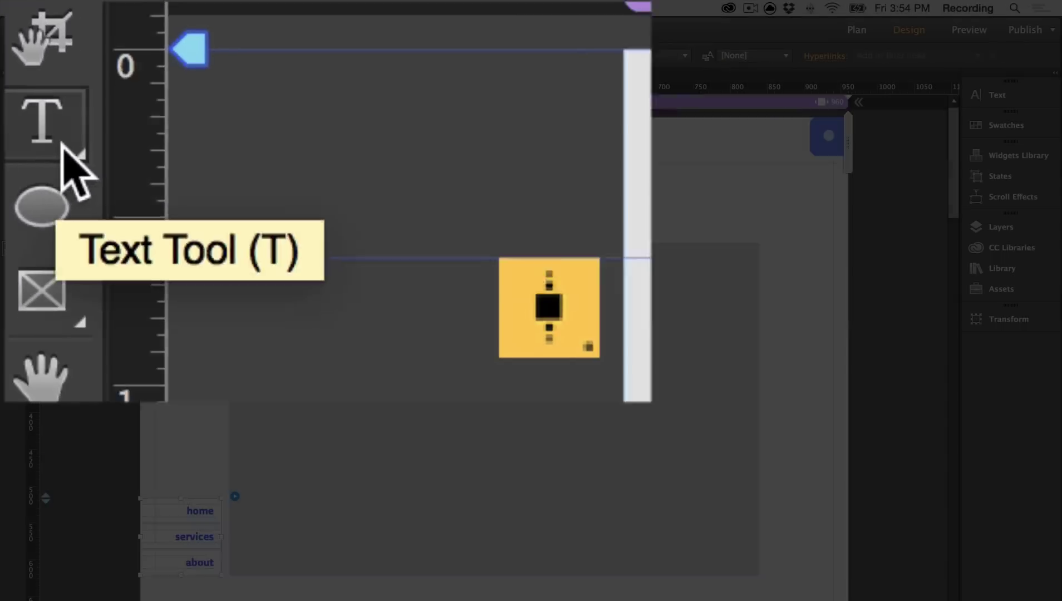
# Step: Draw an empty text frame at the page's left edge
pyautogui.click(13, 133)
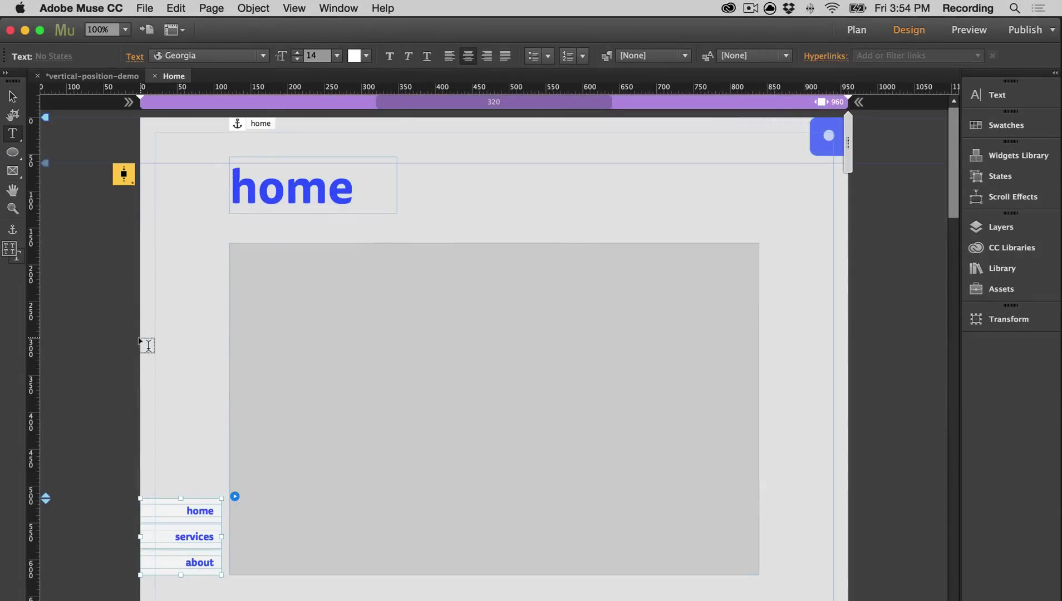
pyautogui.moveTo(141, 339); pyautogui.dragTo(221, 435)
pyautogui.click(12, 97)
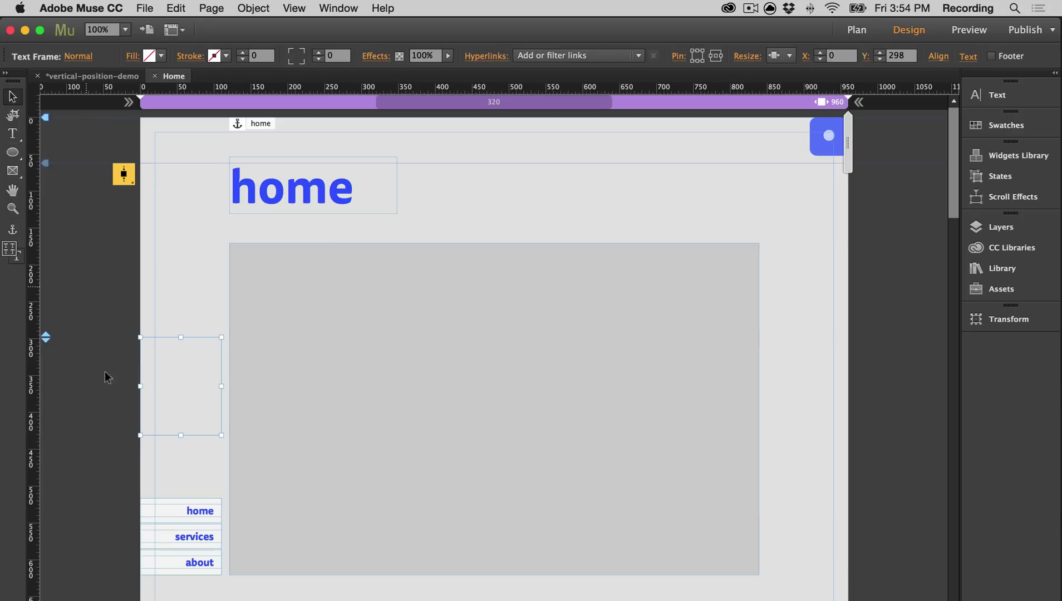
# Step: Move the nav menu into the new text frame and shrink the frame to fit it
pyautogui.click(180, 547)
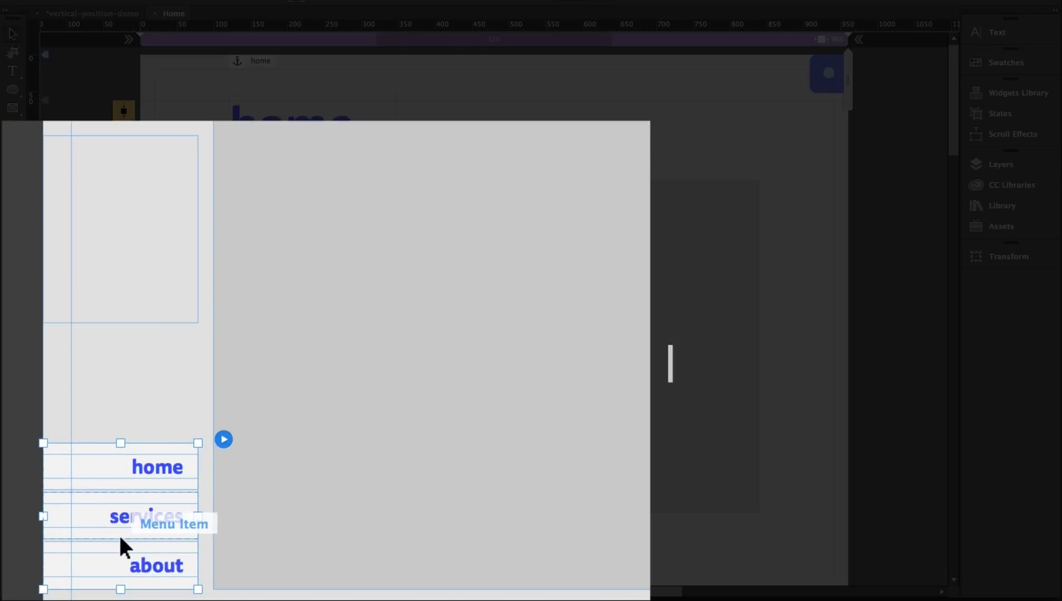
pyautogui.press('Delete')
pyautogui.click(87, 242)
pyautogui.press('super+v')
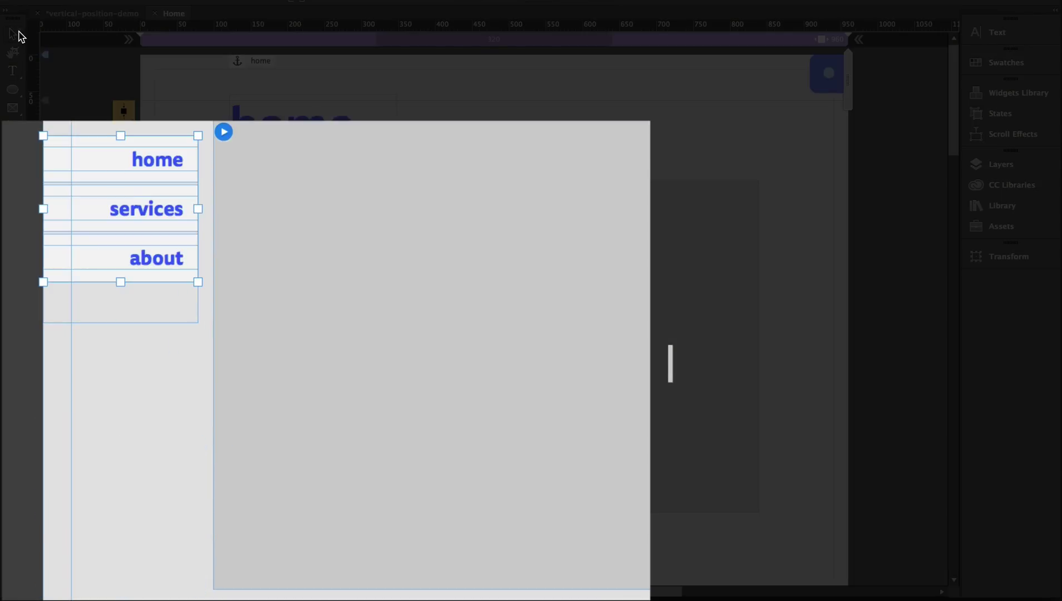
pyautogui.moveTo(123, 322); pyautogui.dragTo(121, 284)
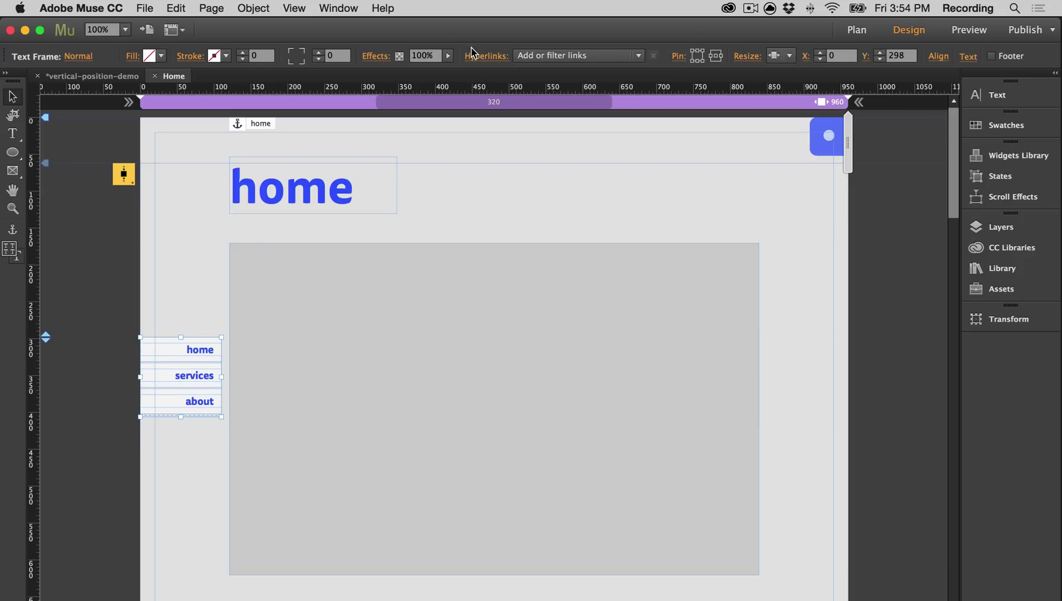
# Step: Enter vp50 as the frame's Hyperlinks tooltip and pin it to the browser's top-left corner
pyautogui.click(483, 56)
pyautogui.click(528, 287)
pyautogui.write('vp')
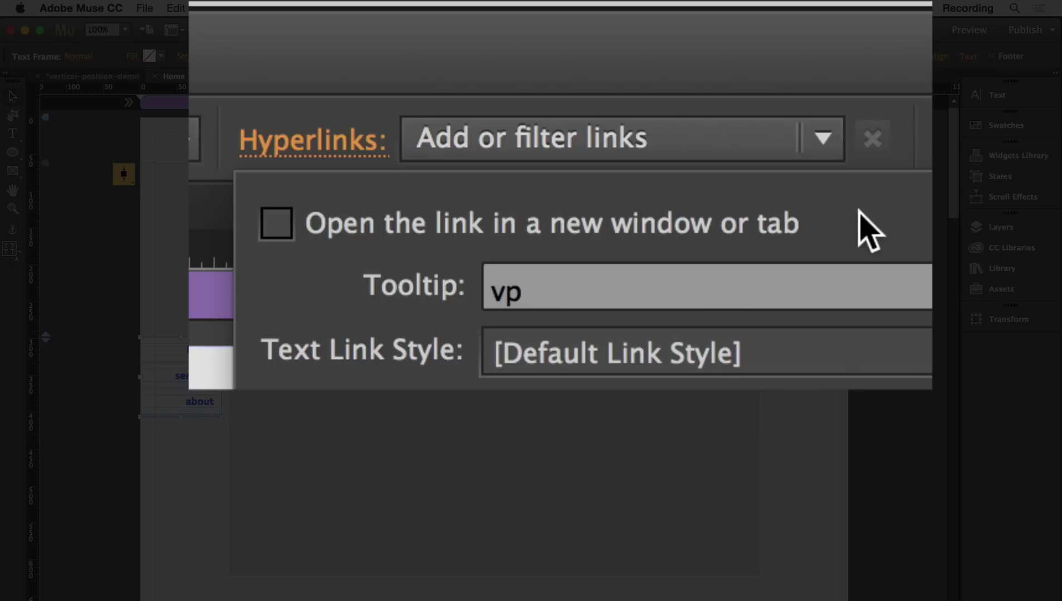
pyautogui.write('50')
pyautogui.press('Return')
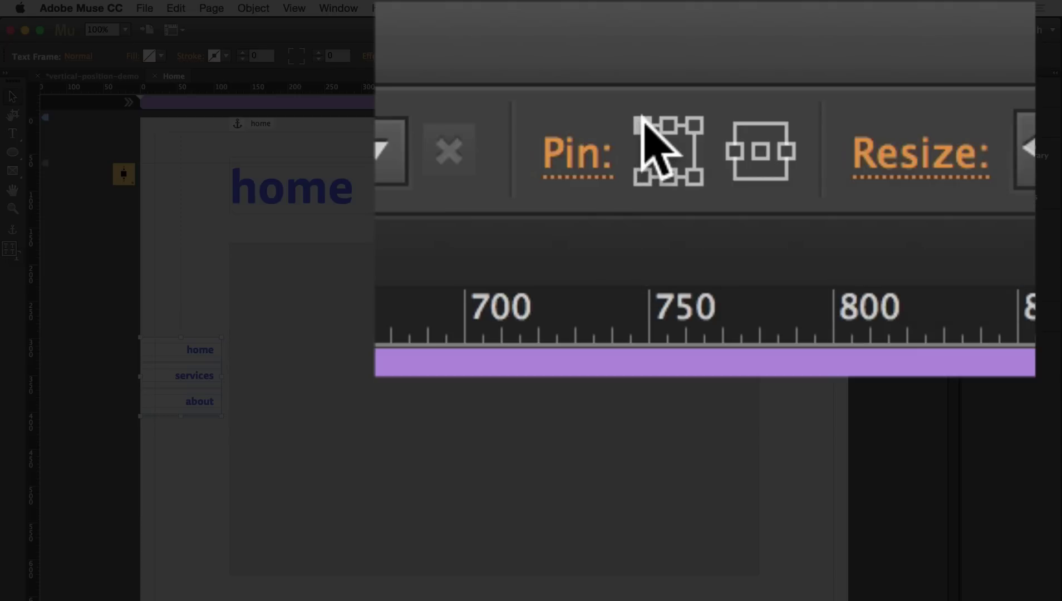
pyautogui.click(642, 124)
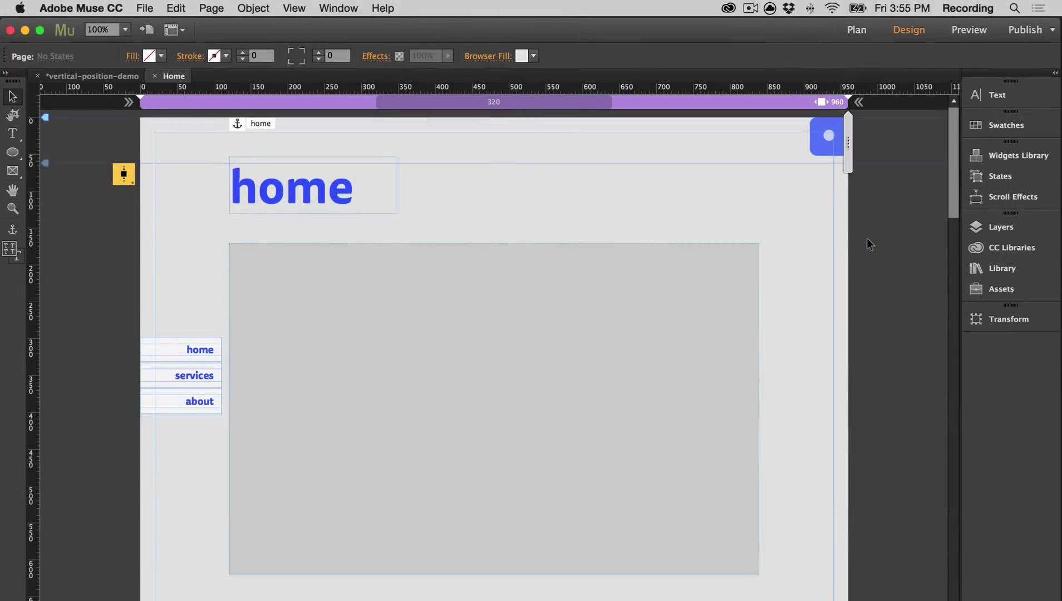
# Step: Preview in the browser, then edit the menu frame's tooltip from vp50 to vp90
pyautogui.press('super+shift+e')
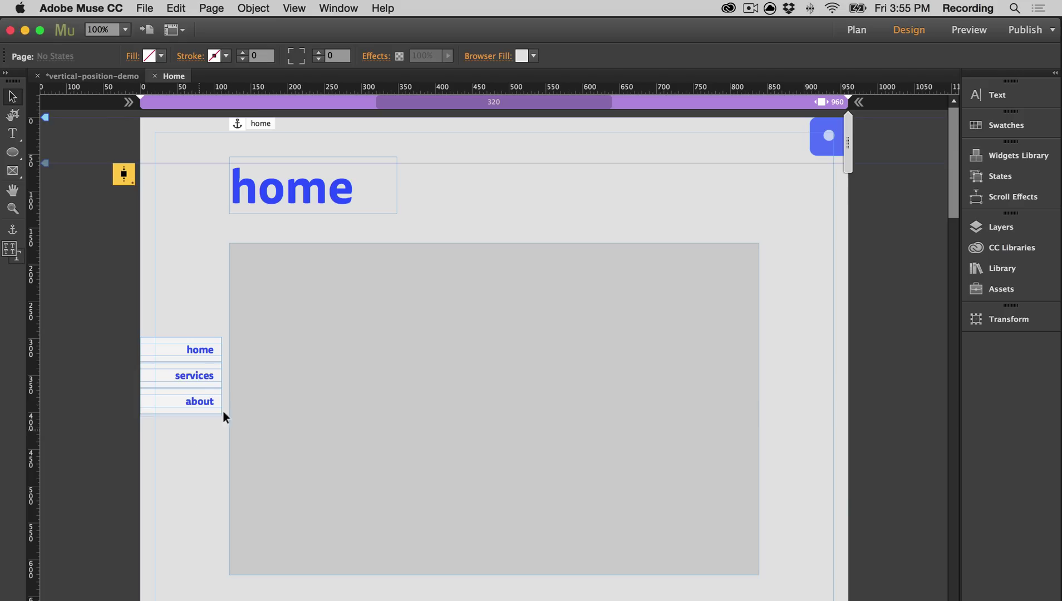
pyautogui.click(220, 409)
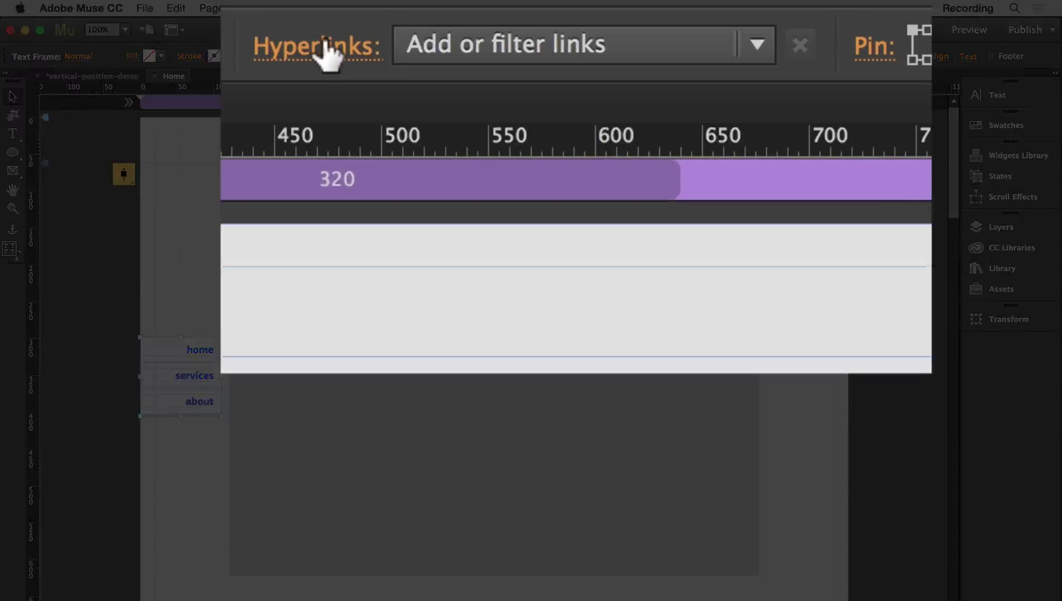
pyautogui.click(504, 58)
pyautogui.click(562, 189)
pyautogui.press('BackSpace')
pyautogui.press('BackSpace')
pyautogui.write('90')
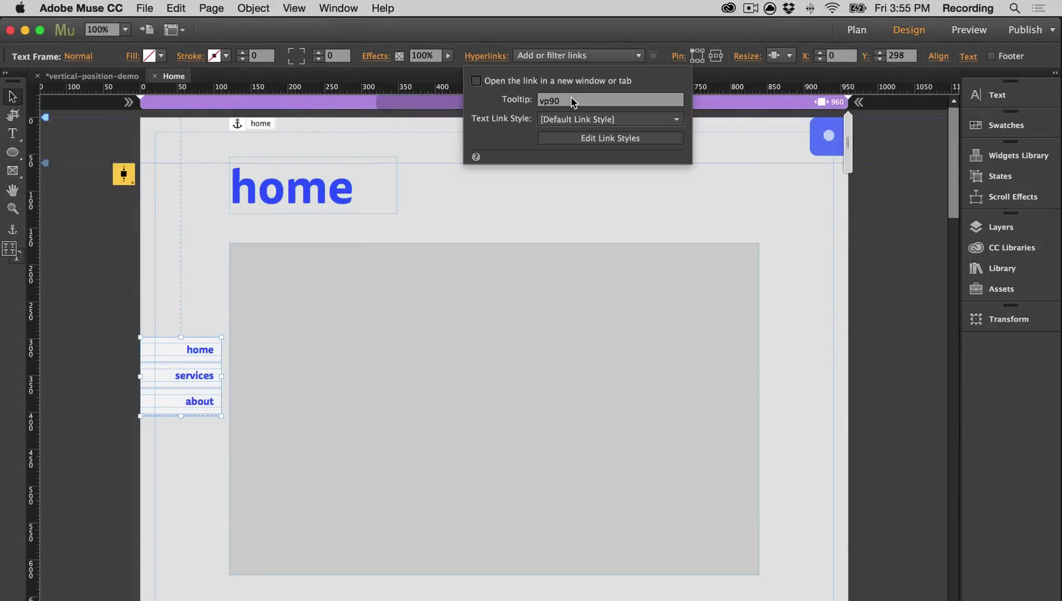
pyautogui.click(74, 243)
# Step: Preview the page in Chrome, resize the window, and jump to the services section
pyautogui.press('super+shift+e')
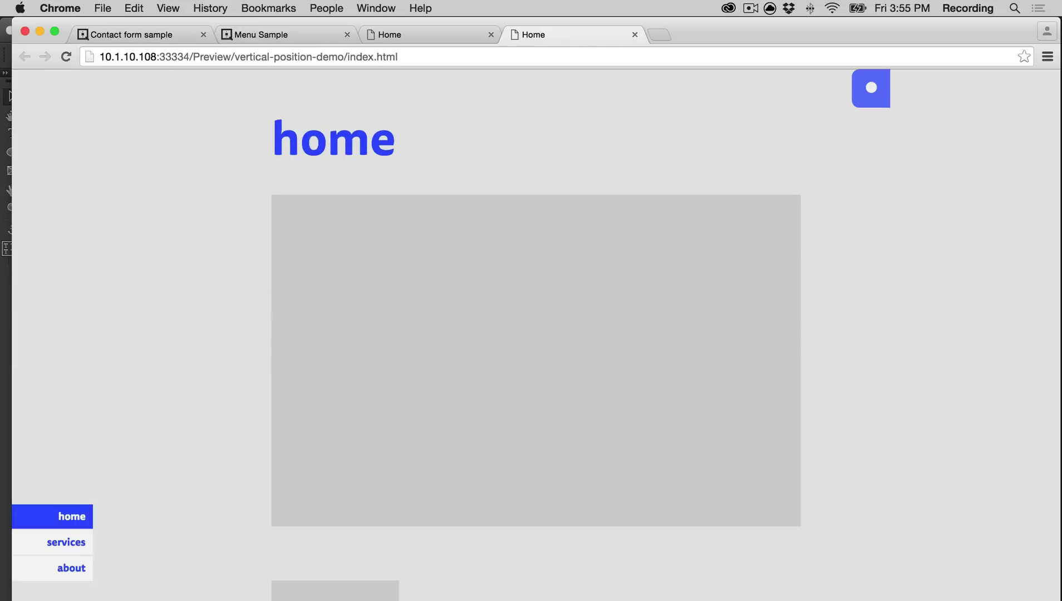
pyautogui.moveTo(6, 596)
pyautogui.mouseDown()
pyautogui.moveTo(290, 389)
pyautogui.moveTo(282, 599)
pyautogui.moveTo(9, 599)
pyautogui.mouseUp()
pyautogui.click(56, 520)
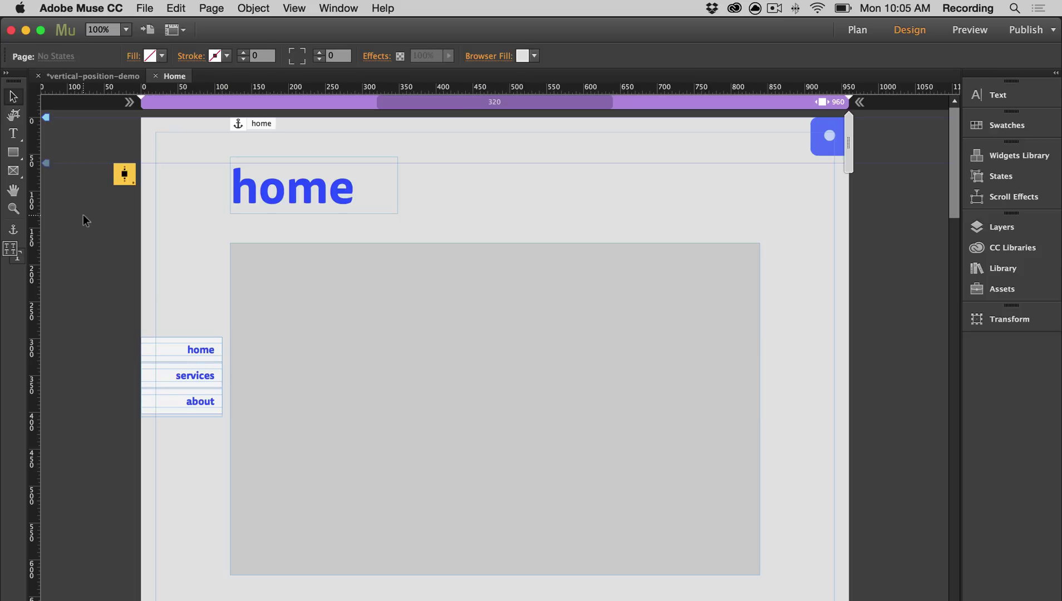
# Step: Fill the grey rectangle with the desk photo, no fill colour, fitting set to Scale to Fill
pyautogui.click(342, 271)
pyautogui.click(149, 56)
pyautogui.click(31, 29)
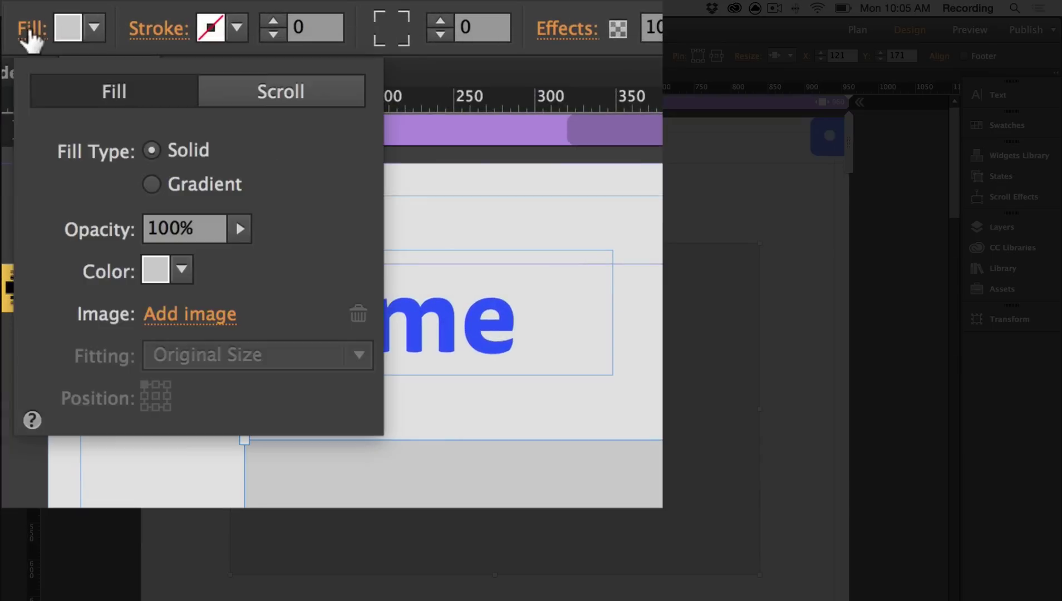
pyautogui.click(167, 315)
pyautogui.click(681, 245)
pyautogui.click(759, 562)
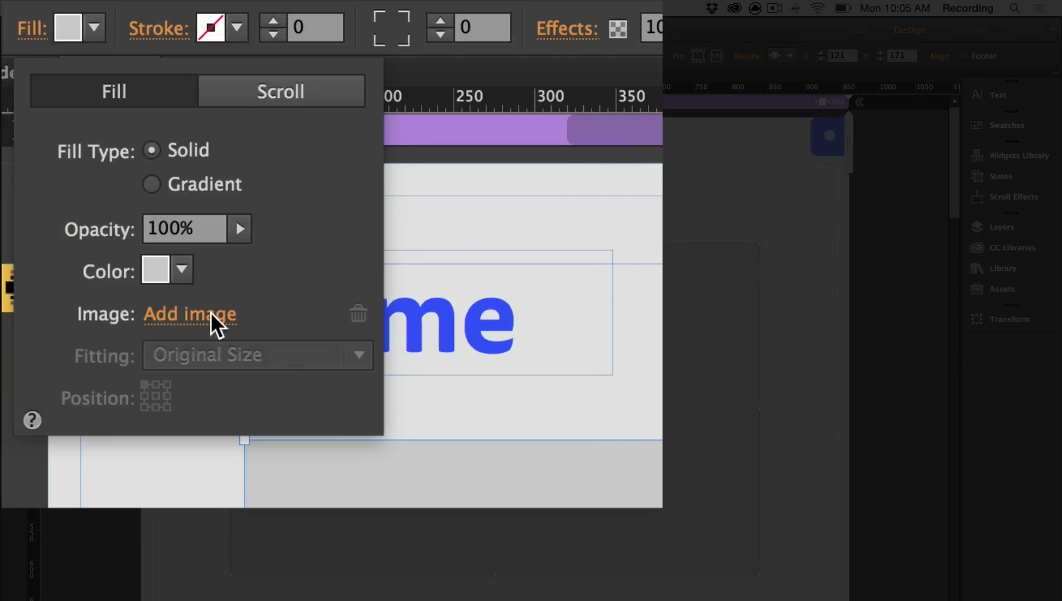
pyautogui.click(192, 279)
pyautogui.click(537, 316)
pyautogui.click(71, 331)
pyautogui.click(245, 359)
pyautogui.click(269, 395)
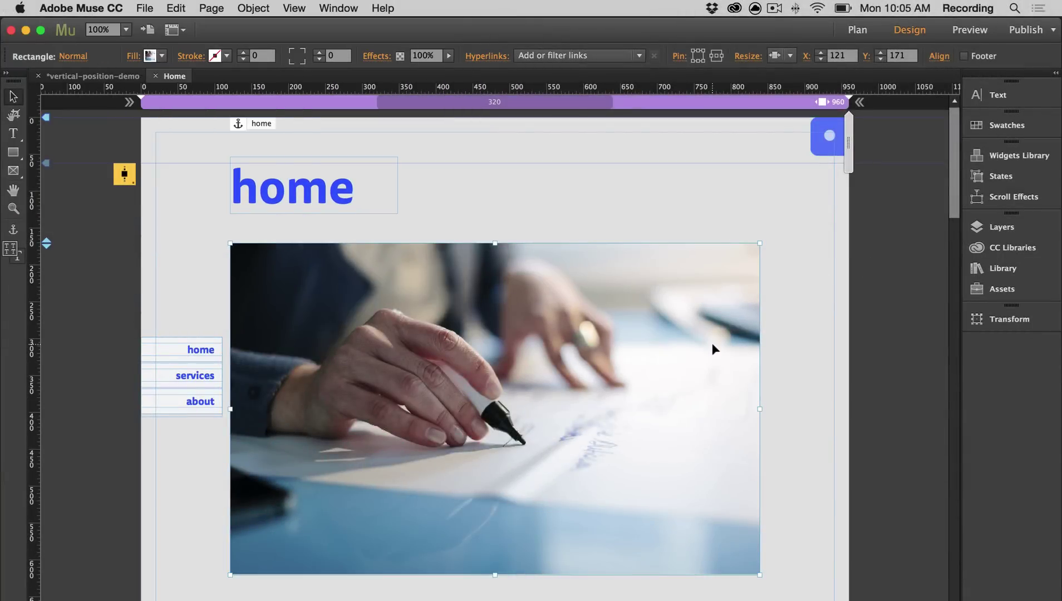
# Step: Place the Responsive Height widget from the Library on the page, then select the photo rectangle
pyautogui.click(1017, 274)
pyautogui.click(794, 431)
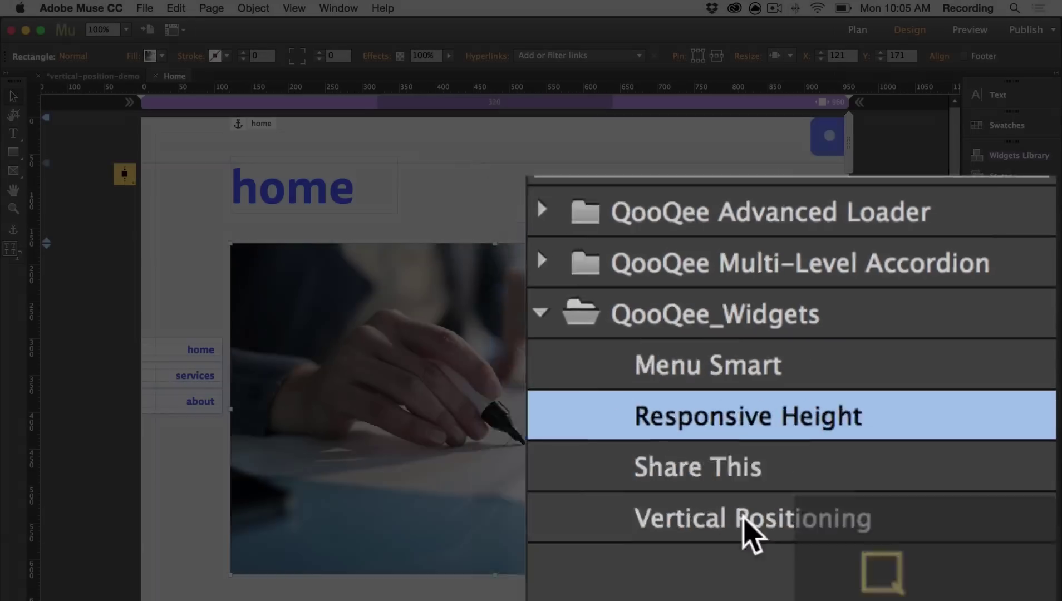
pyautogui.moveTo(863, 403); pyautogui.dragTo(122, 203)
pyautogui.click(977, 268)
pyautogui.click(857, 313)
pyautogui.click(612, 323)
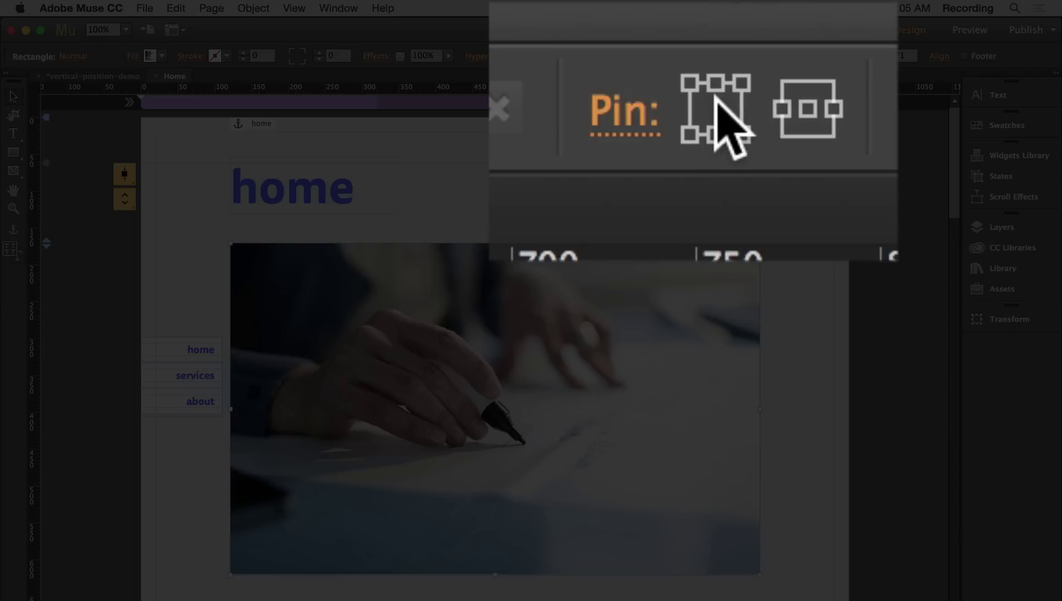
# Step: Pin the photo to the top centre and enter the tooltip 'rh50 vs50'
pyautogui.click(698, 50)
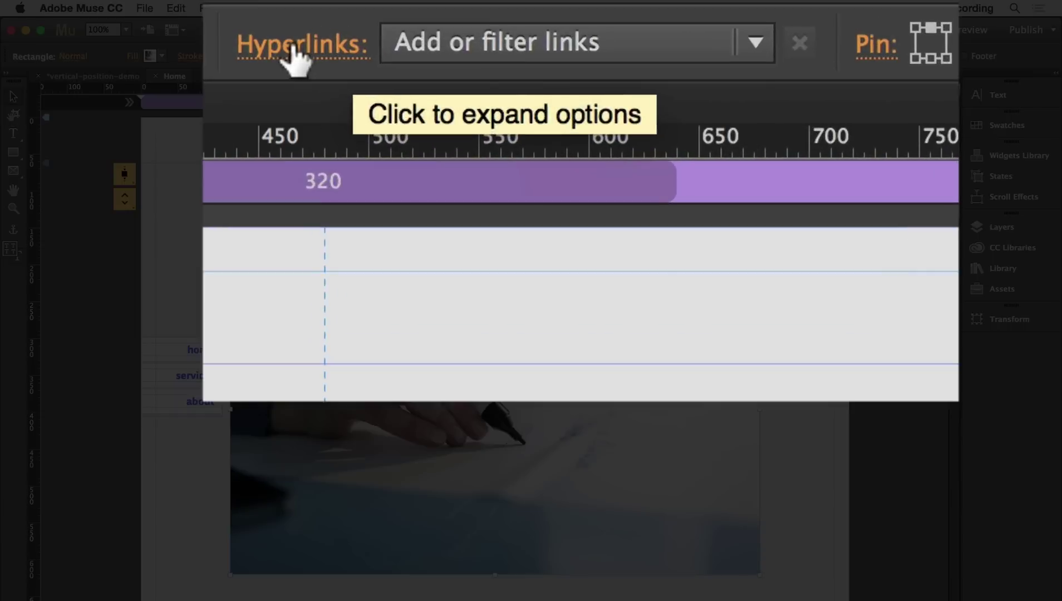
pyautogui.click(489, 56)
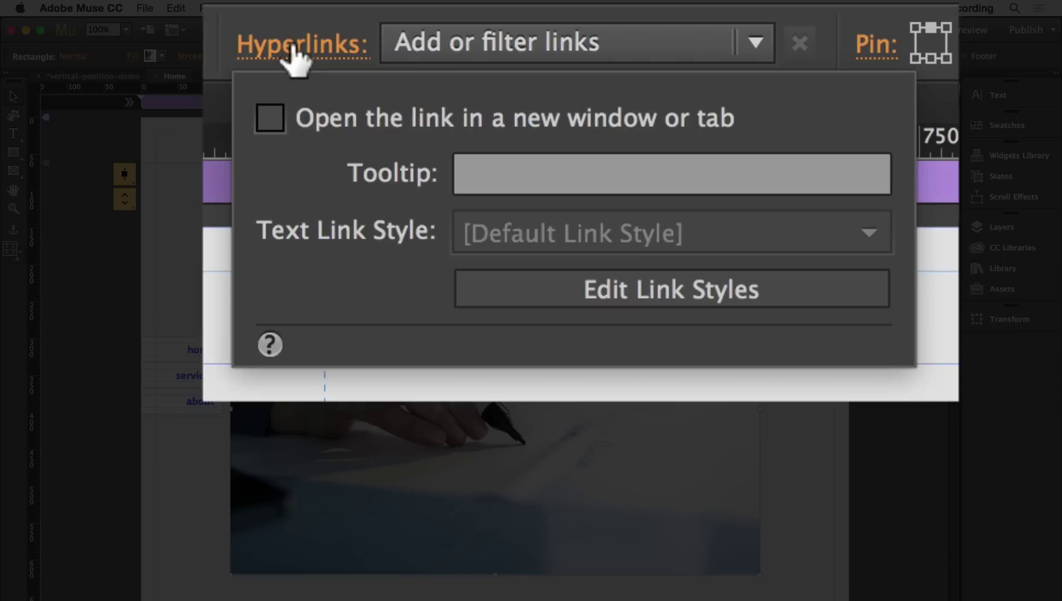
pyautogui.click(528, 171)
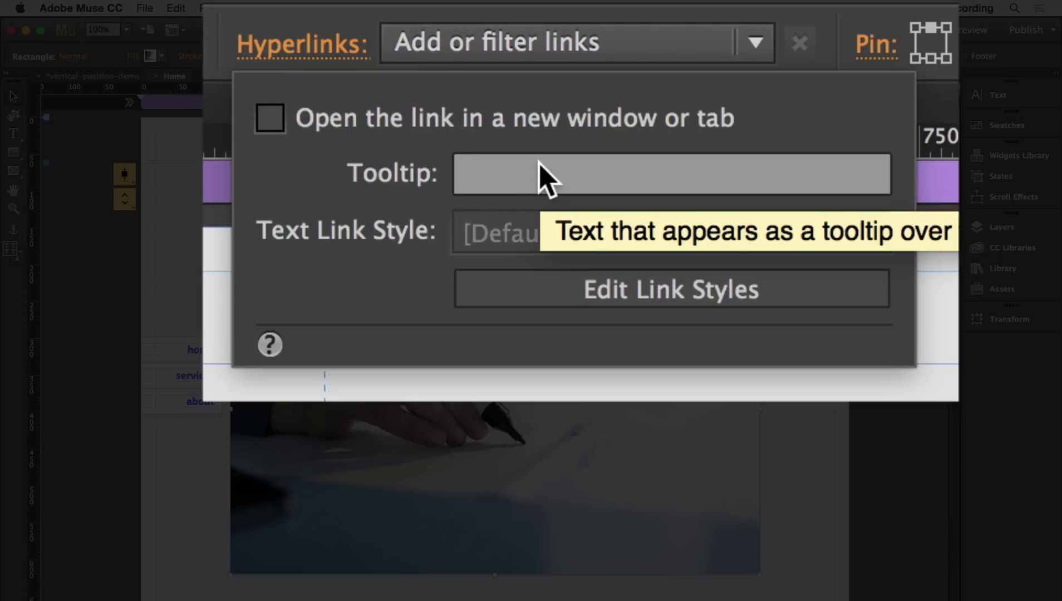
pyautogui.write('rh')
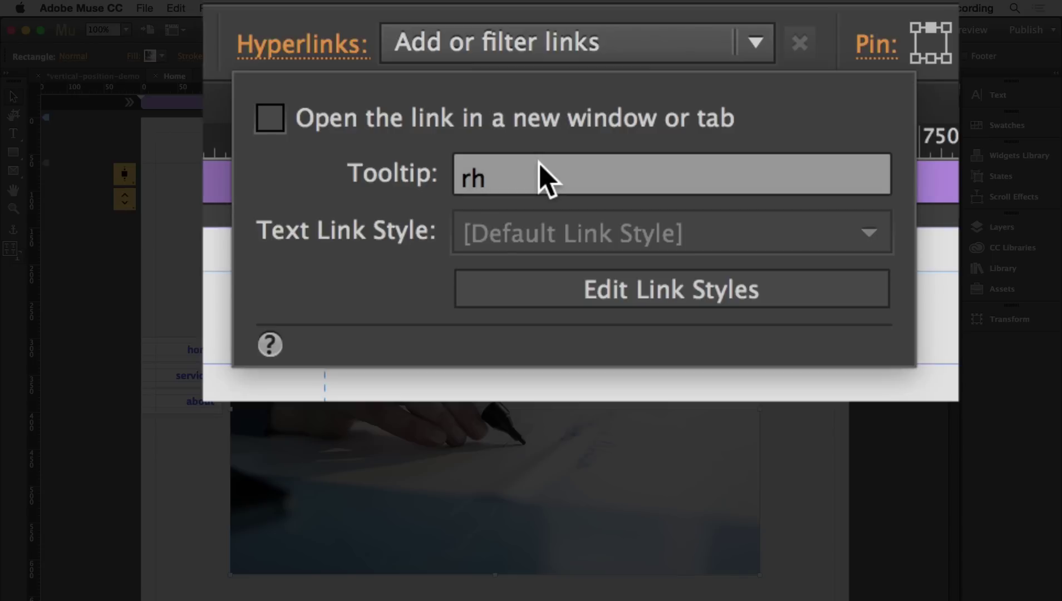
pyautogui.write('50 vs50')
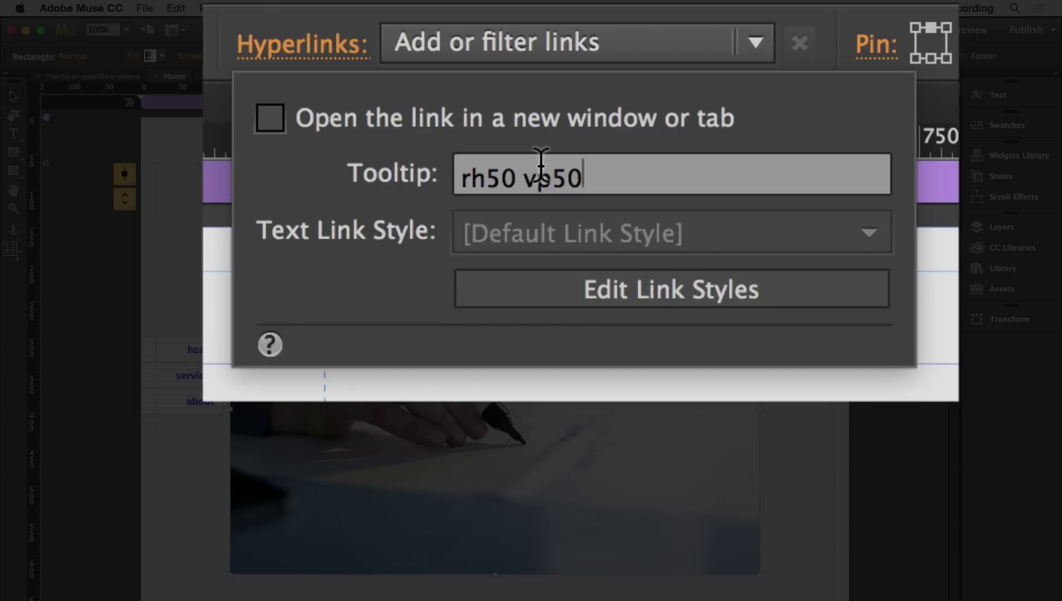
# Step: Correct the photo's tooltip code to 'rh50 VP50'
pyautogui.click(547, 167)
pyautogui.press('BackSpace')
pyautogui.write('p')
pyautogui.press('BackSpace')
pyautogui.press('BackSpace')
pyautogui.write('VP')
pyautogui.press('Left')
pyautogui.press('Left')
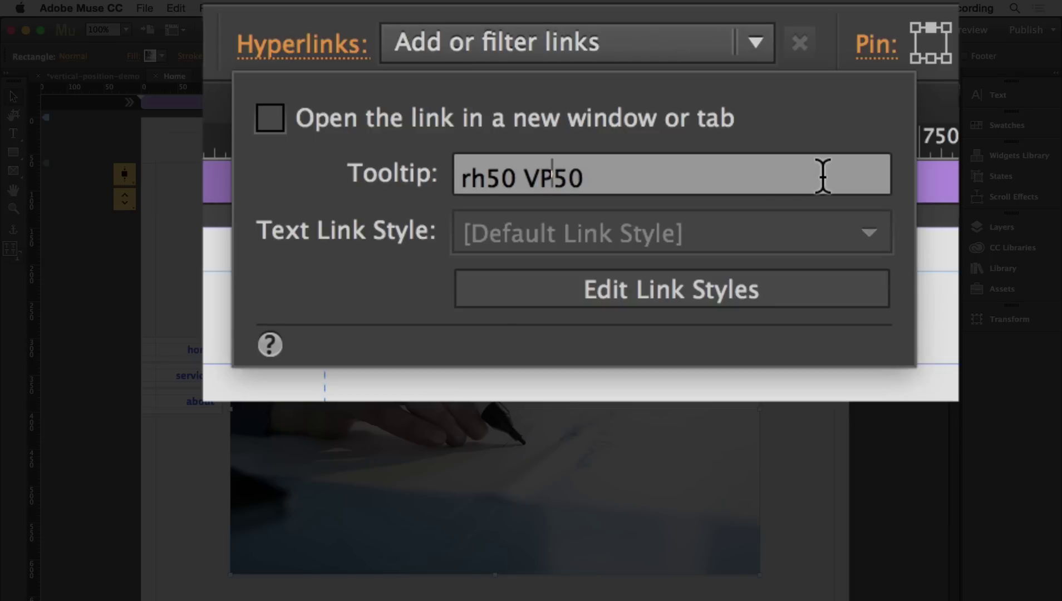
pyautogui.press('Right')
pyautogui.press('Right')
pyautogui.click(550, 173)
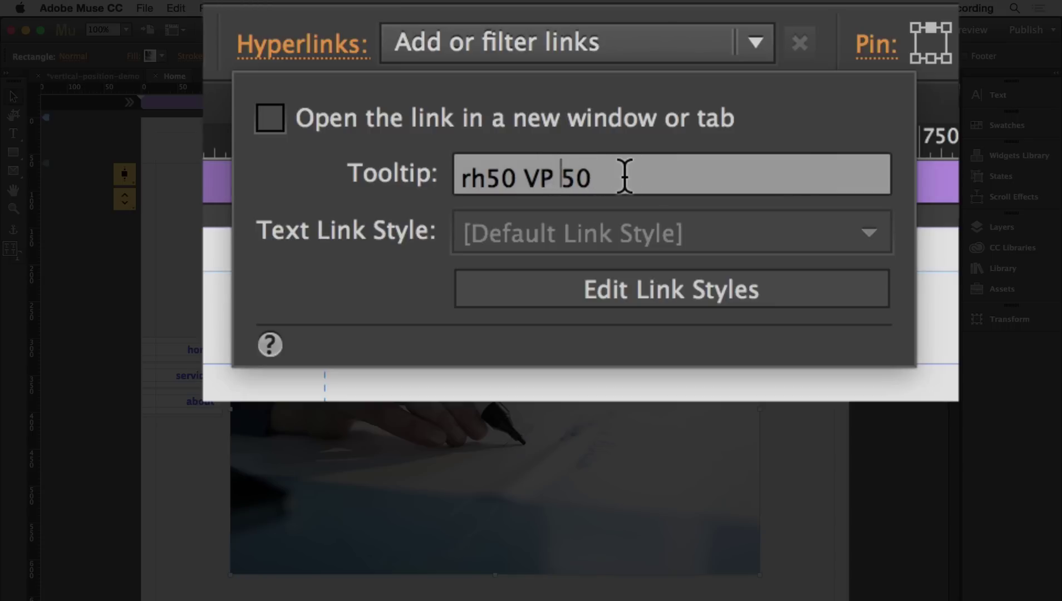
pyautogui.press('BackSpace')
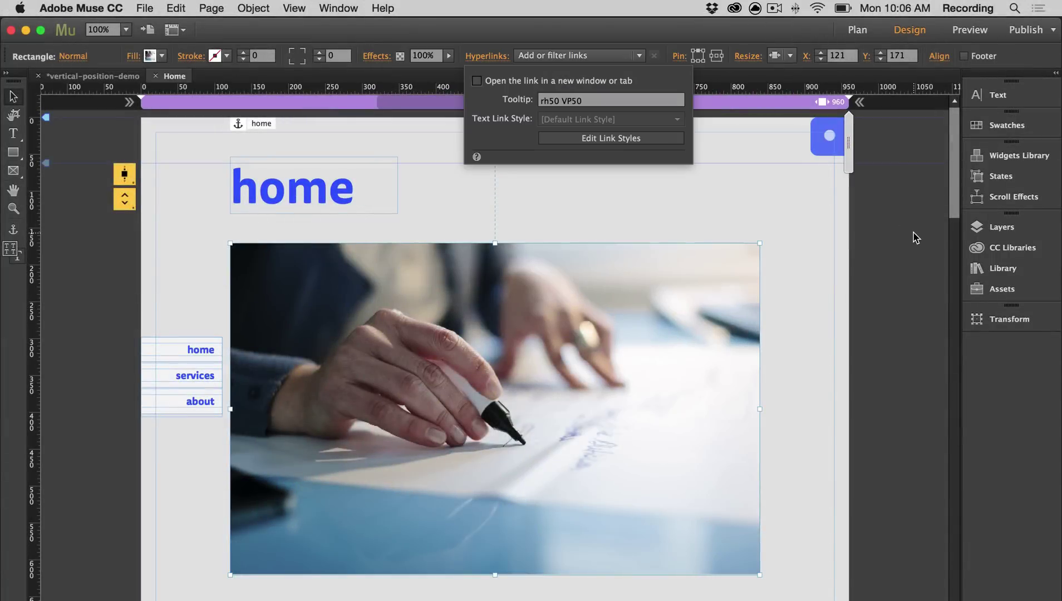
pyautogui.click(911, 237)
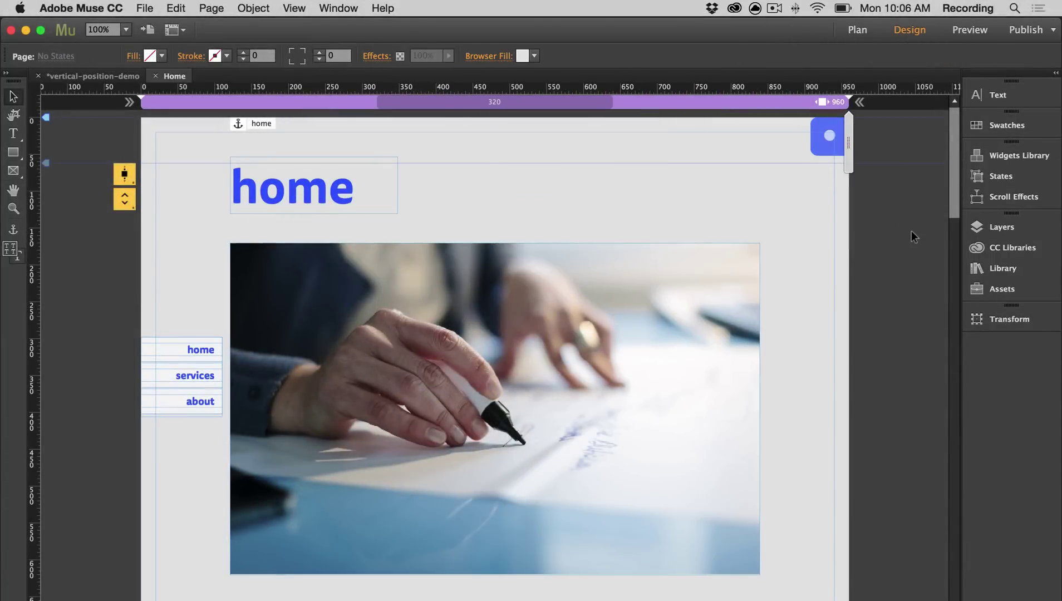
# Step: Preview the page in Chrome and shrink the browser window
pyautogui.press('super+alt+e')
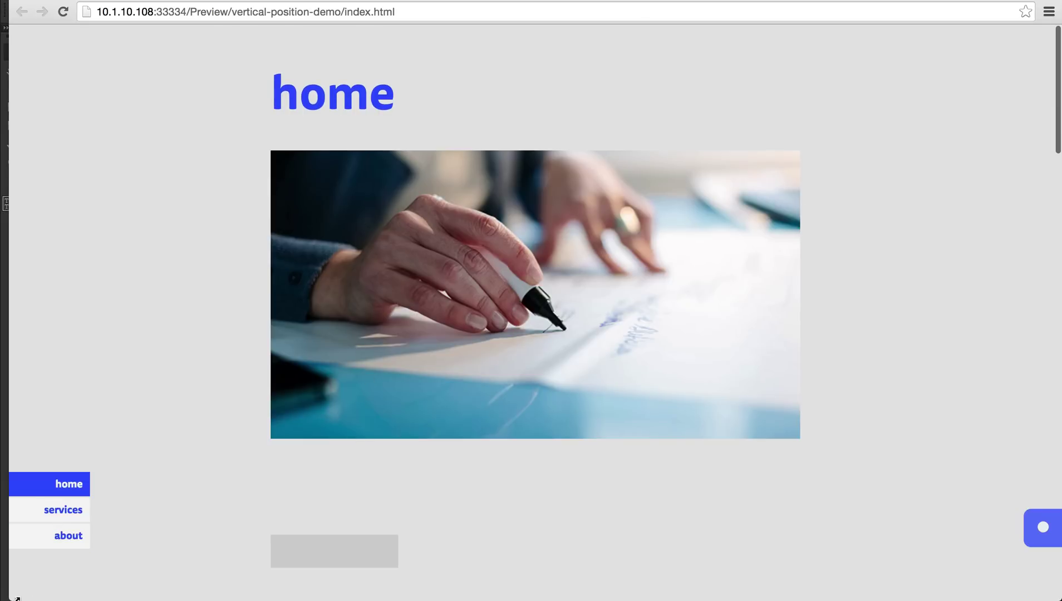
pyautogui.moveTo(15, 599)
pyautogui.mouseDown()
pyautogui.moveTo(92, 598)
pyautogui.moveTo(197, 577)
pyautogui.moveTo(224, 401)
pyautogui.moveTo(285, 599)
pyautogui.moveTo(474, 488)
pyautogui.moveTo(576, 462)
pyautogui.moveTo(437, 595)
pyautogui.moveTo(145, 544)
pyautogui.moveTo(204, 600)
pyautogui.moveTo(1, 599)
pyautogui.mouseUp()
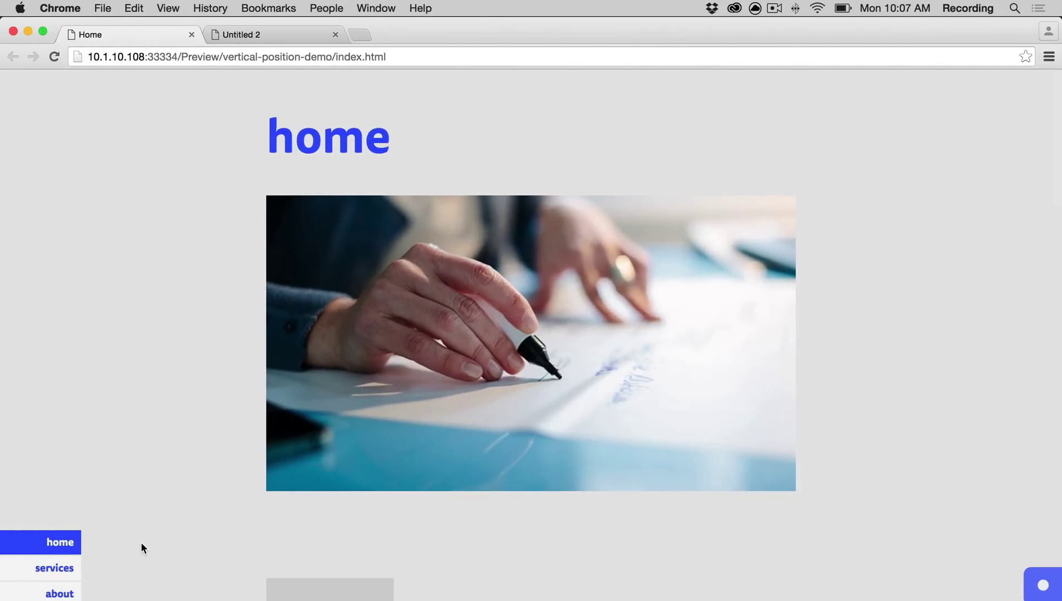